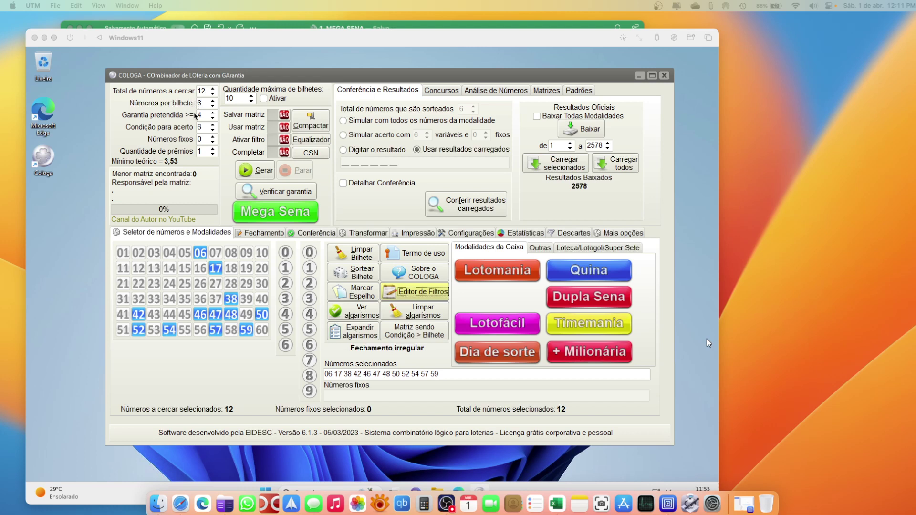
Set the intended guarantee (Garantia pretendida) to 5 and open the filter editor
left_click(213, 115)
left_click(213, 113)
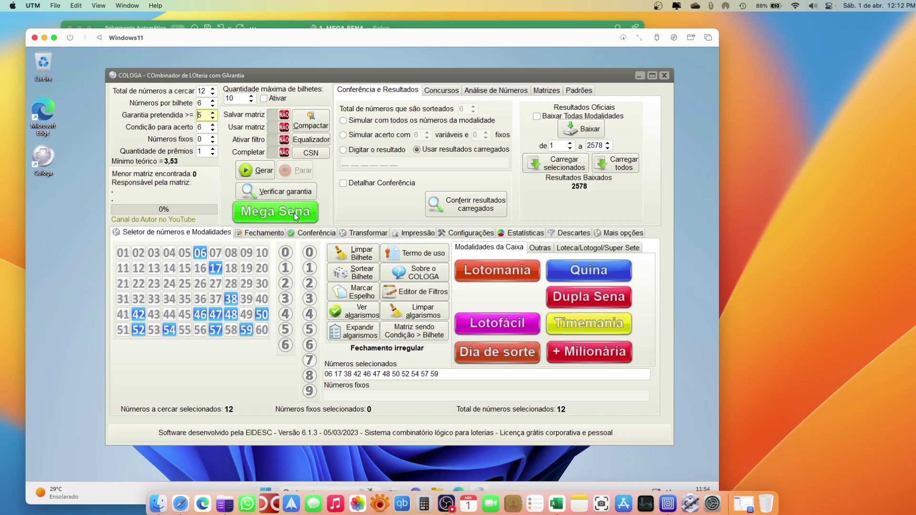
left_click(421, 297)
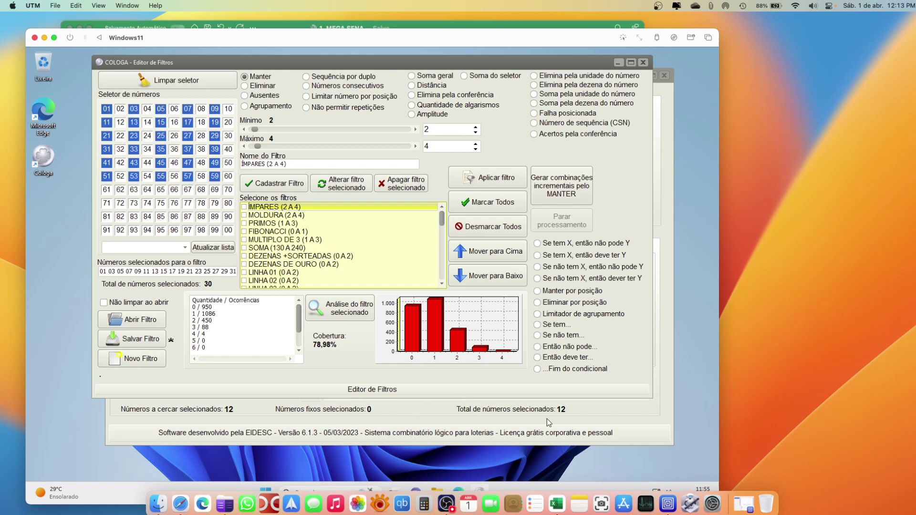
left_click(641, 420)
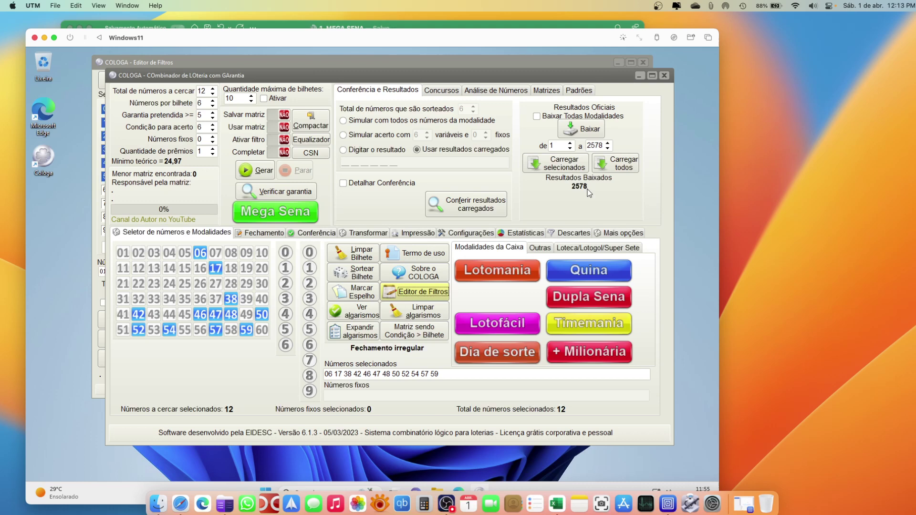
left_click(564, 61)
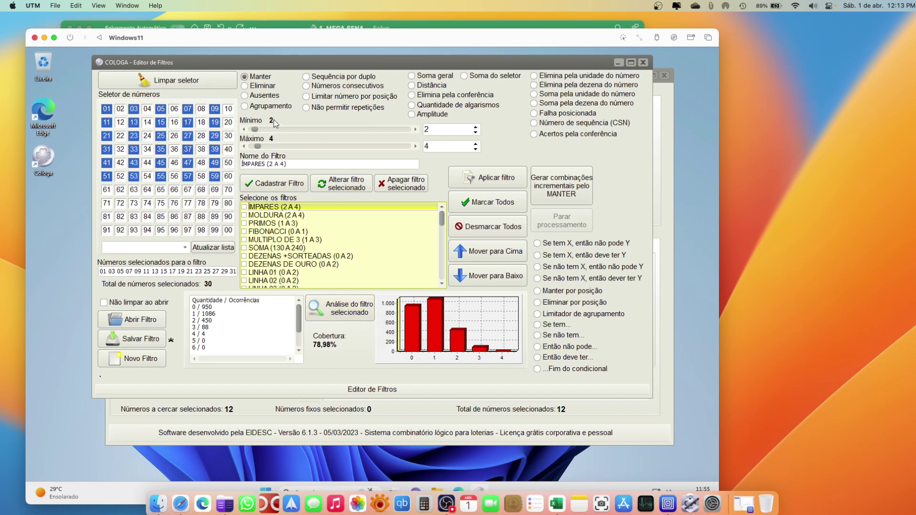
Analyse the ÍMPARES (2 A 4), MOLDURA (2 A 4) and PRIMOS (1 A 3) filters against the loaded Mega Sena results
left_click(348, 316)
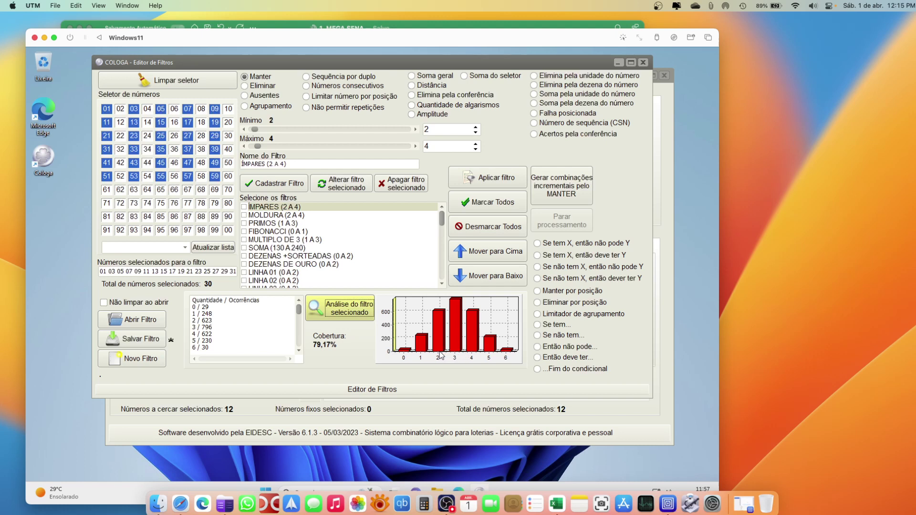
left_click(300, 216)
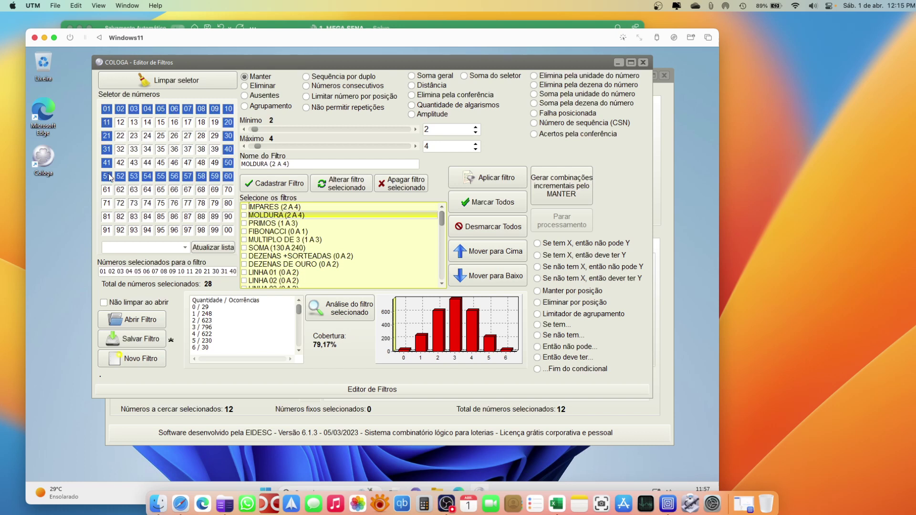
left_click(342, 314)
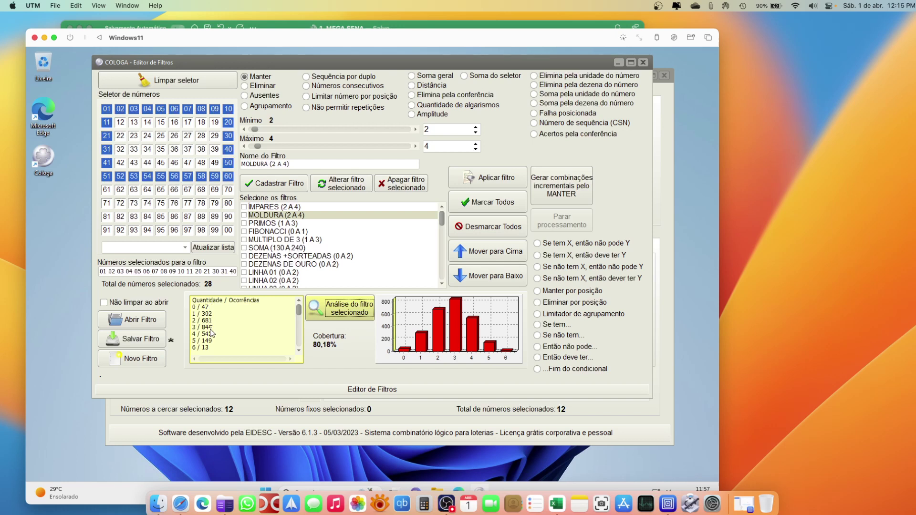
left_click(281, 224)
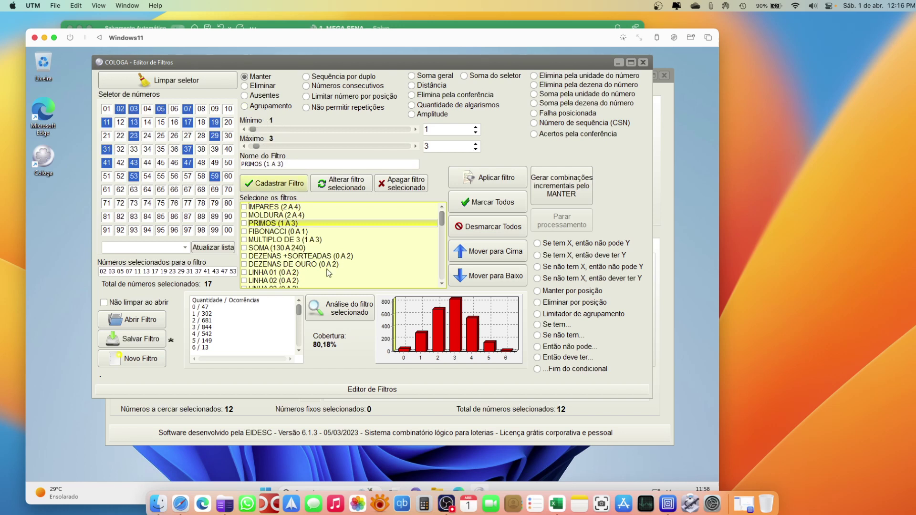
left_click(348, 310)
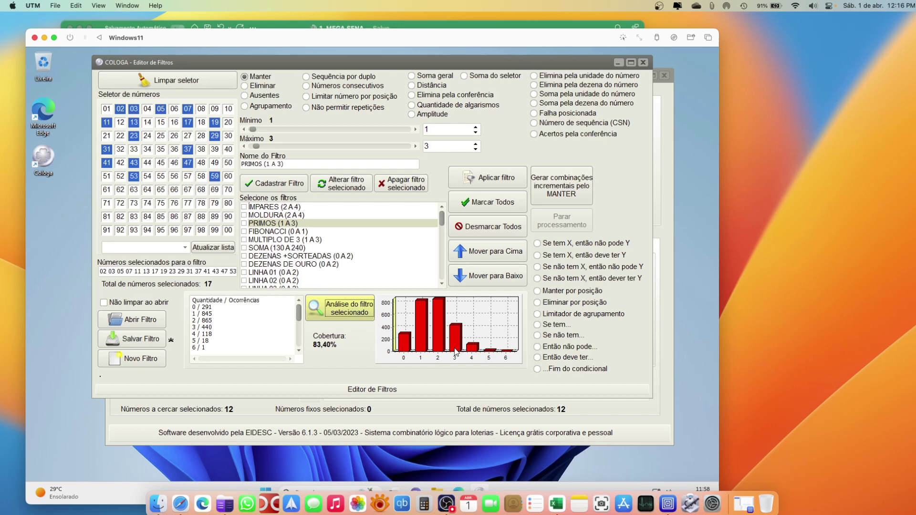
Try a minimum of 0 on the PRIMOS filter, analyse its coverage, and reset the minimum to 1
left_click(243, 129)
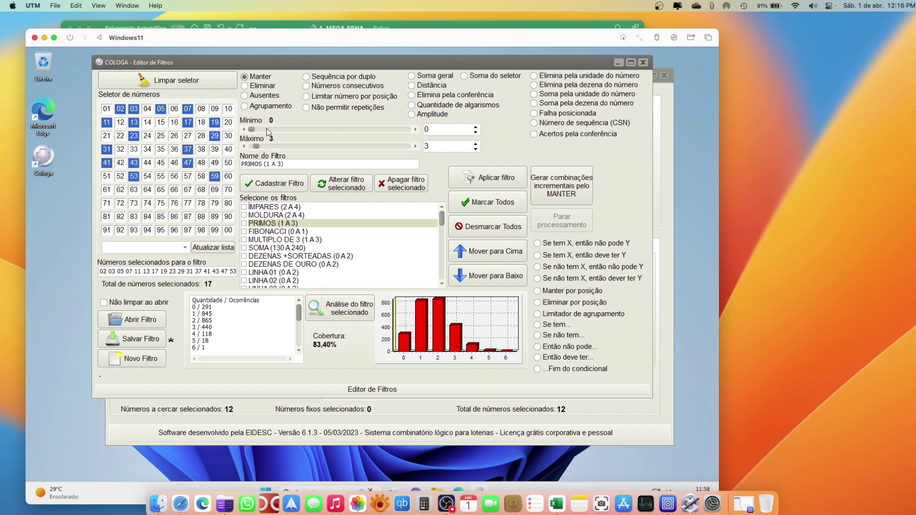
left_click(357, 311)
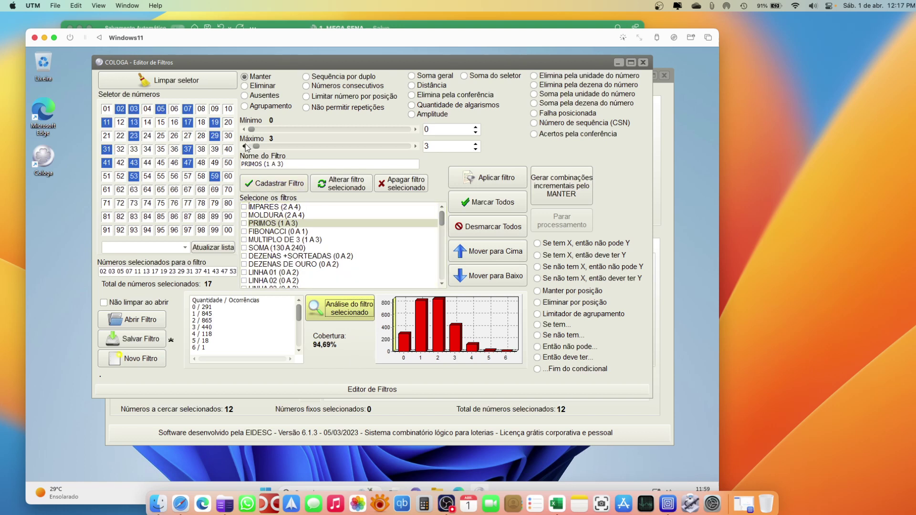
left_click(285, 130)
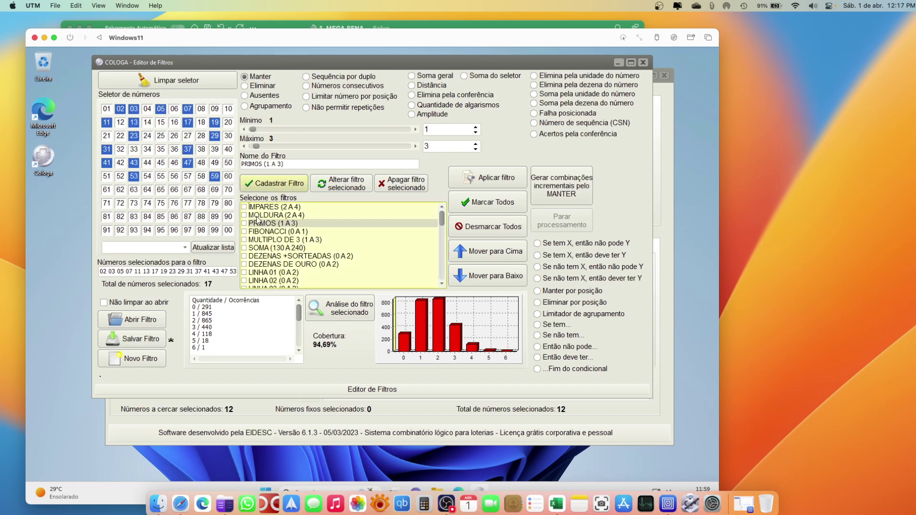
Analyse the coverage of the FIBONACCI (0 A 1) and MULTIPLO DE 3 (1 A 3) filters
left_click(281, 233)
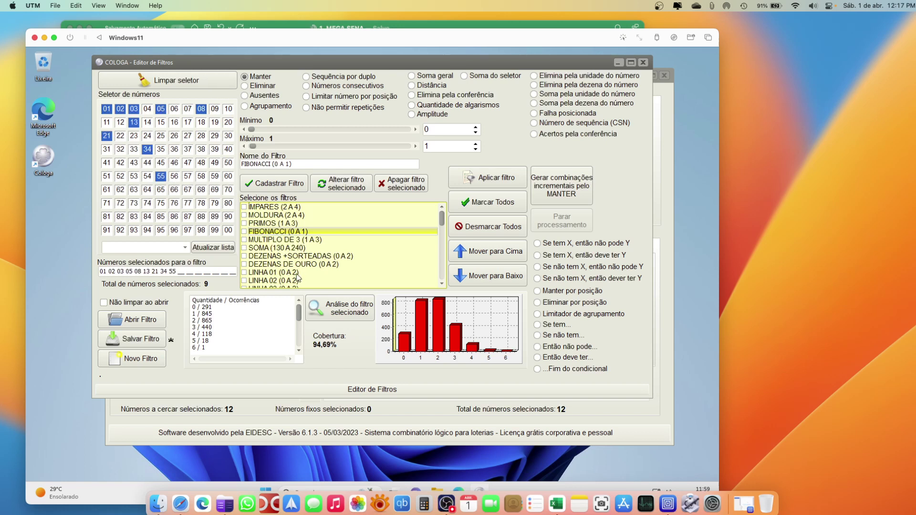
left_click(350, 310)
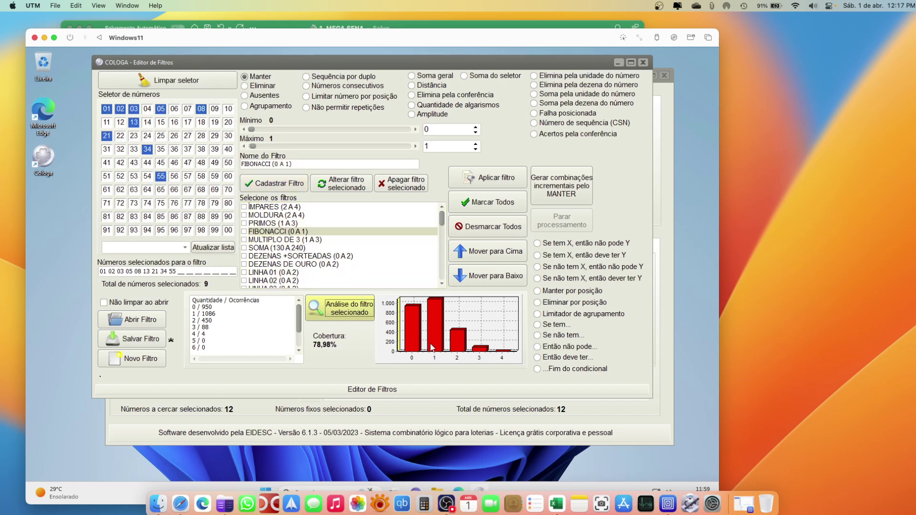
left_click(293, 241)
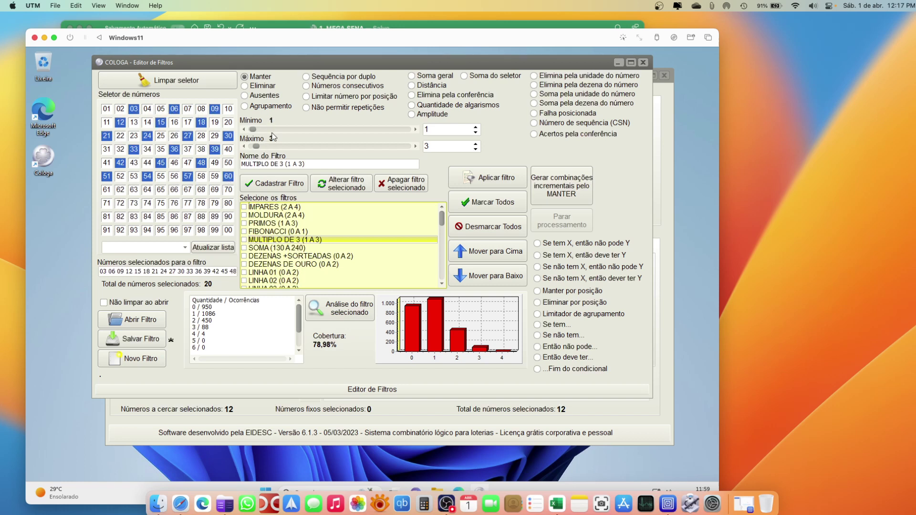
left_click(351, 313)
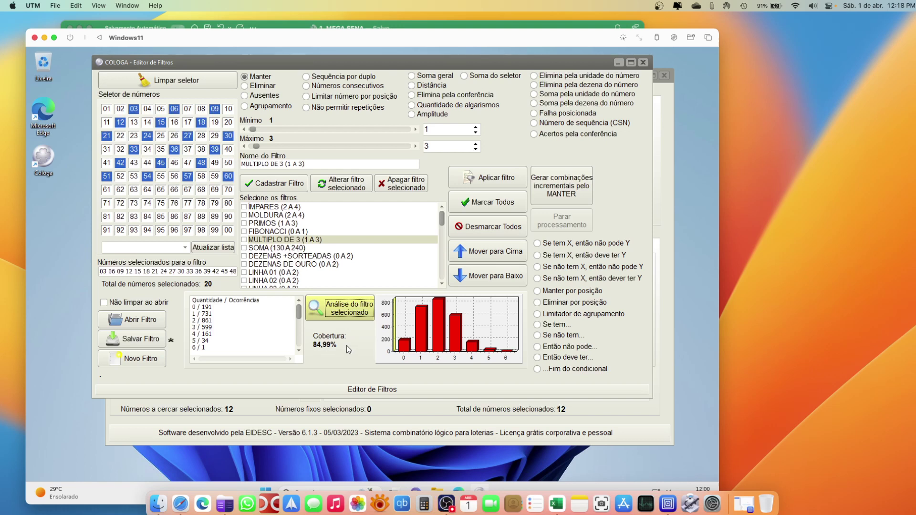
View the SOMA (130 A 240) filter's settings and examine the chart of number sums in the main window's statistics
left_click(292, 248)
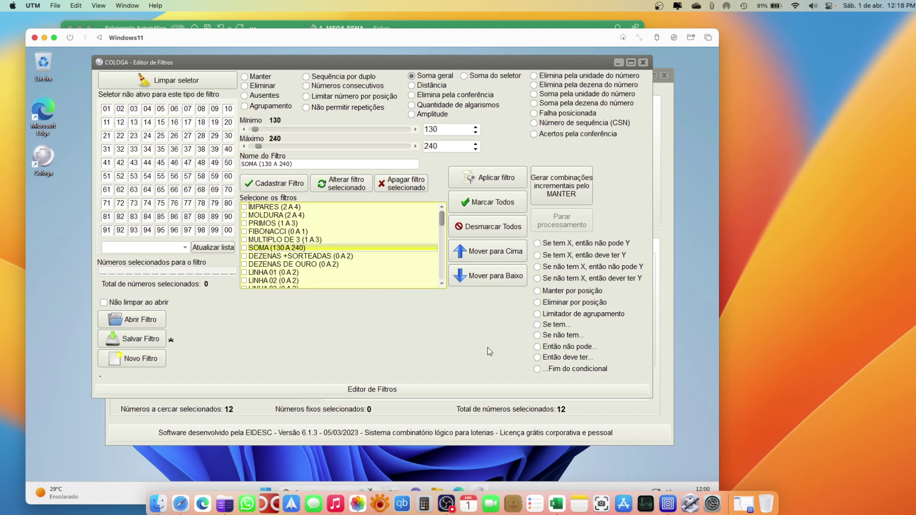
left_click(644, 416)
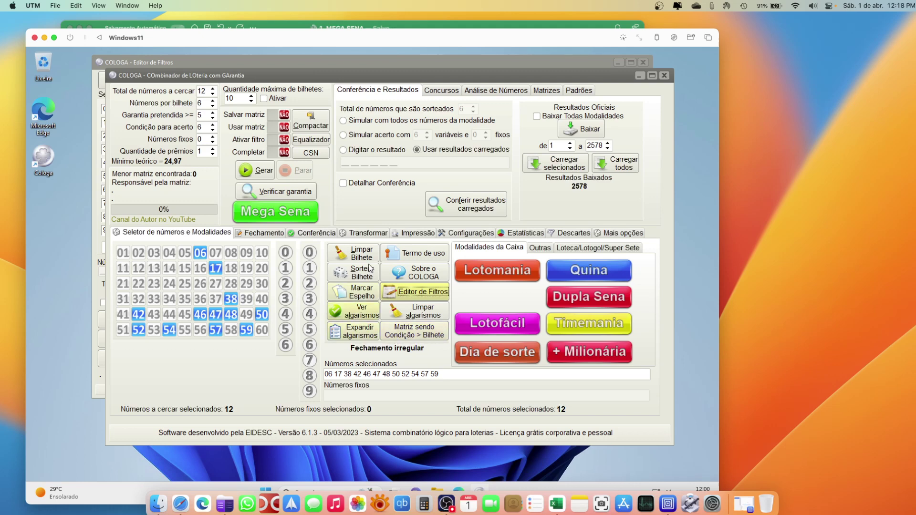
left_click(523, 235)
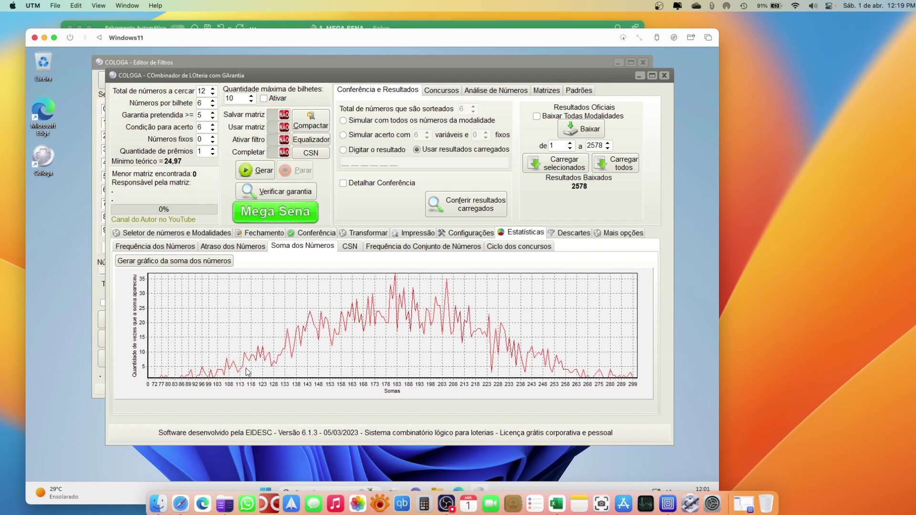
Return to the filter editor and view the settings of the DEZENAS +SORTEADAS and DEZENAS DE OURO filters
left_click(588, 62)
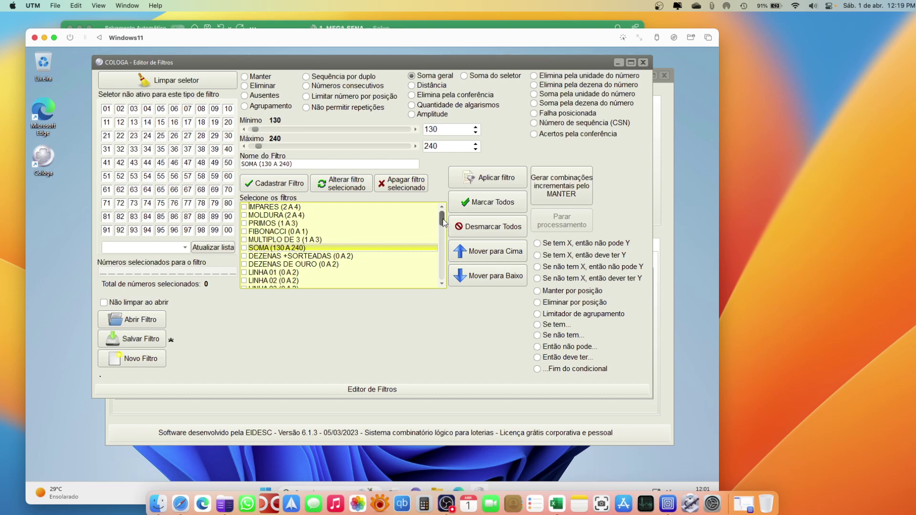
left_click_drag(443, 221, 444, 225)
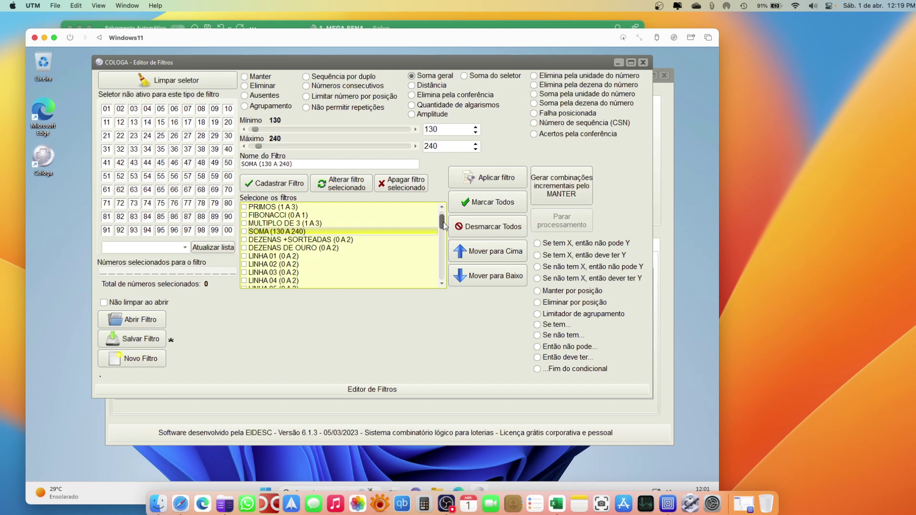
left_click(349, 240)
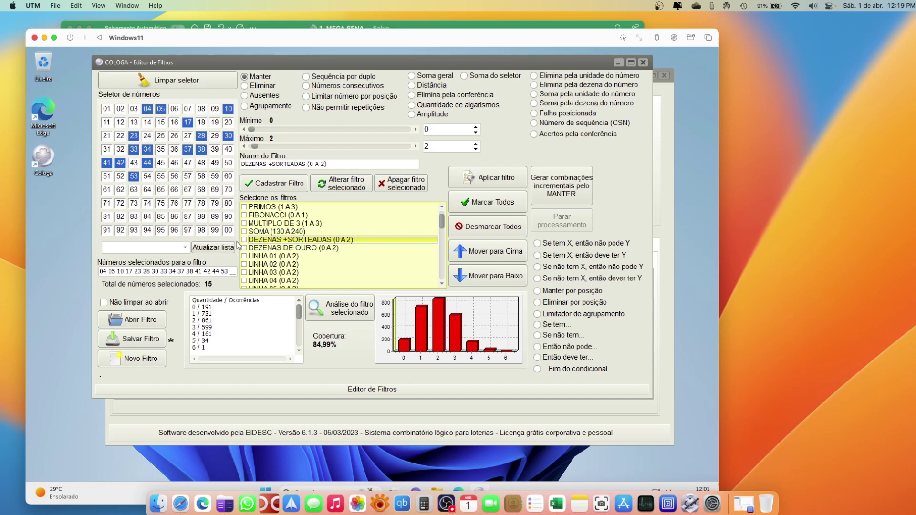
left_click(273, 248)
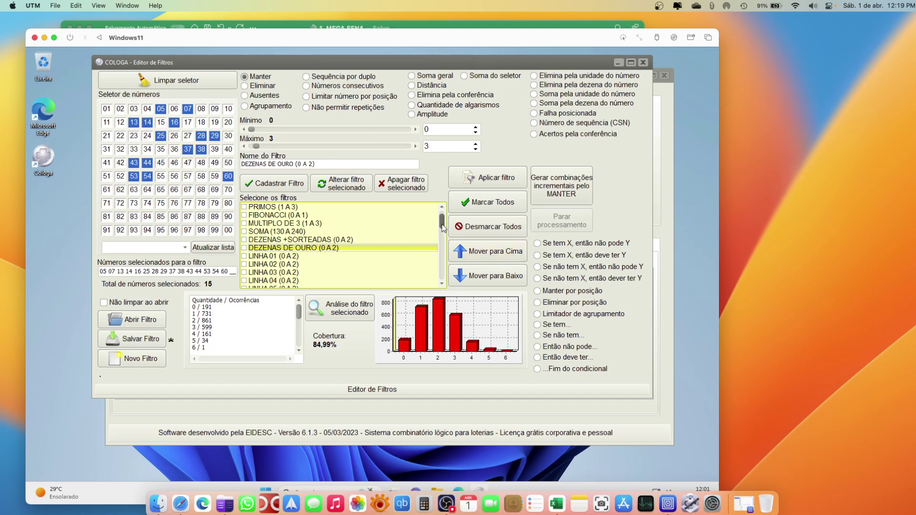
Analyse the coverage of the QUADRANTE 01 and QUADRANTE 04 filters, both ranging from 0 to 2
left_click_drag(442, 224, 445, 253)
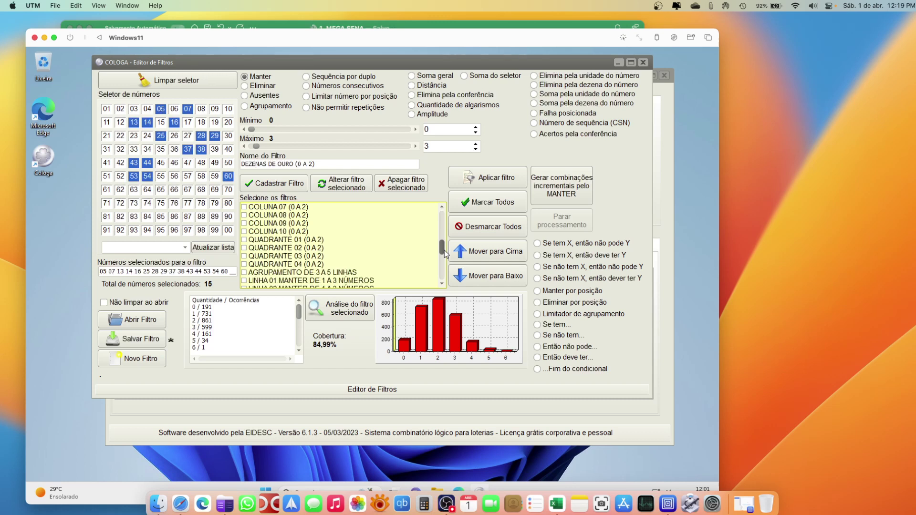
left_click(308, 240)
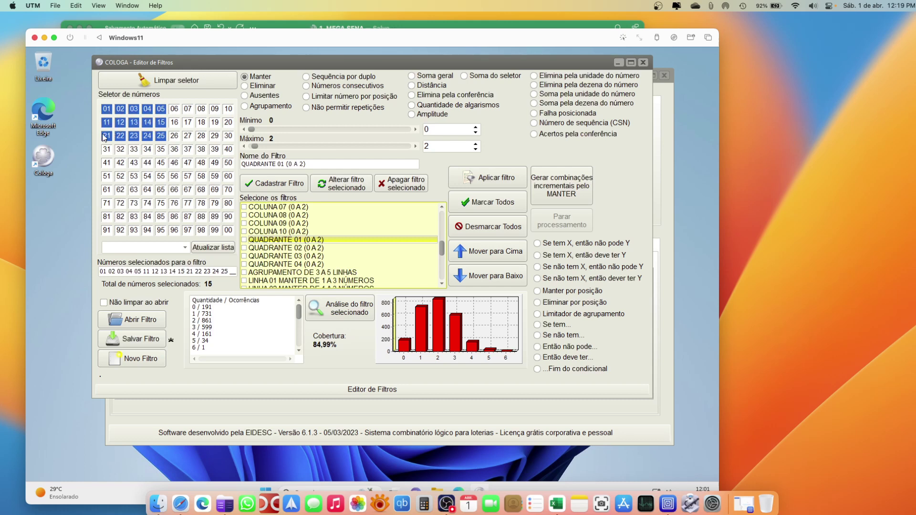
left_click(319, 313)
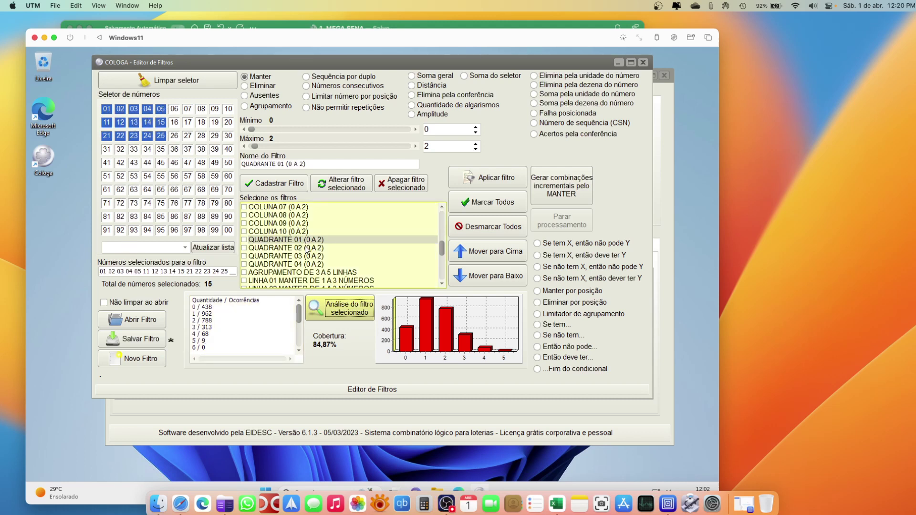
left_click(316, 265)
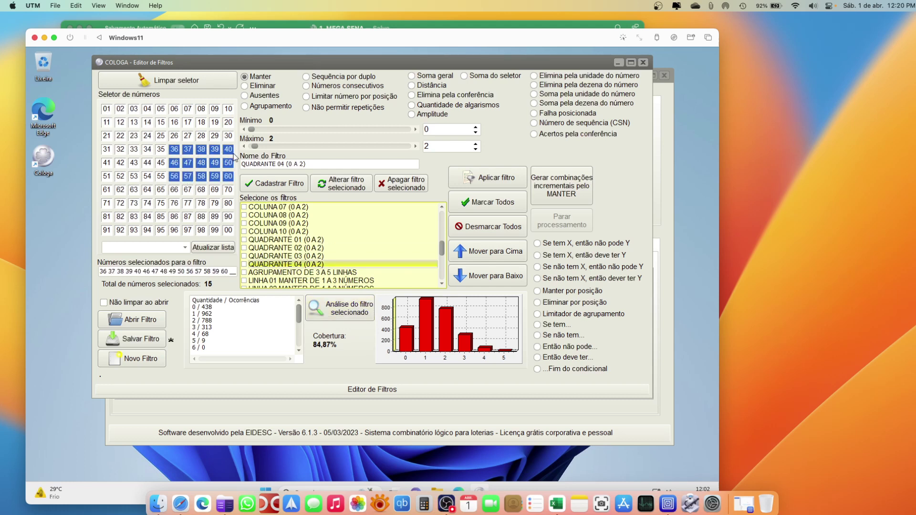
left_click(352, 309)
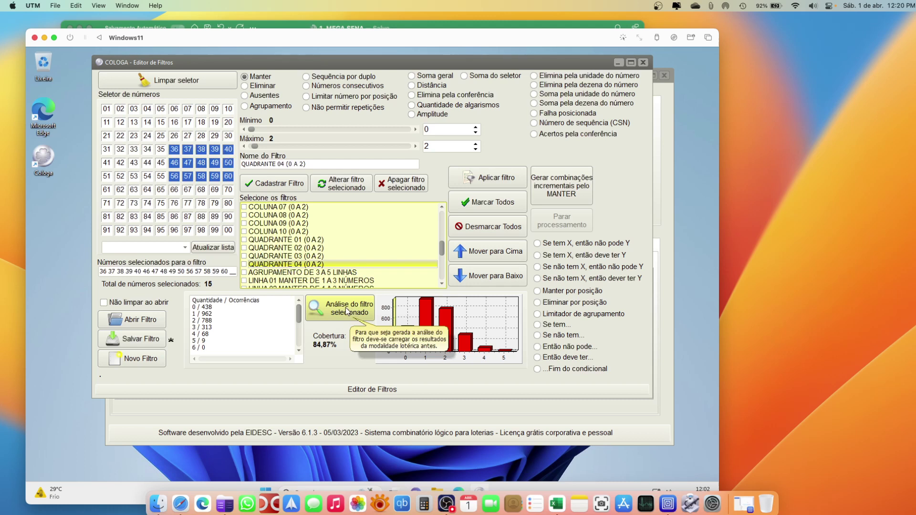
left_click(347, 311)
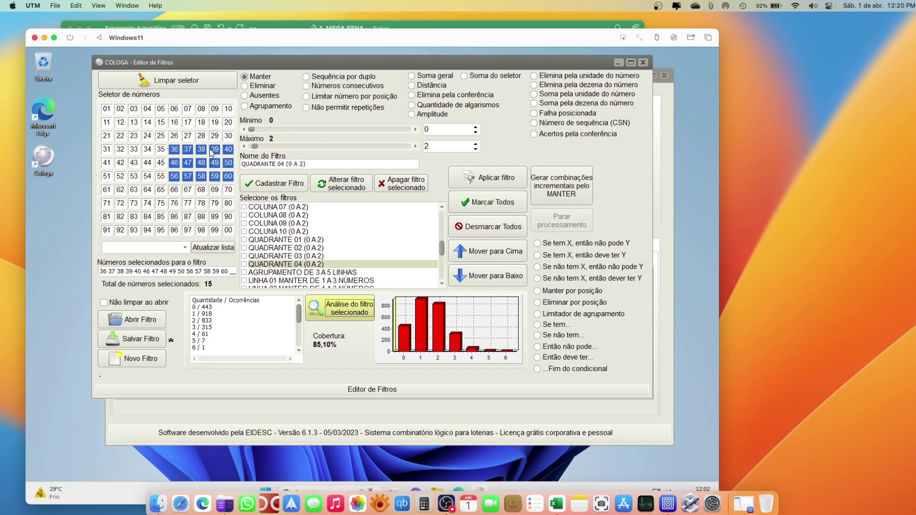
Repeat the QUADRANTE 01 analysis, analyse QUADRANTE 02 and QUADRANTE 03, and examine the occurrence list for QUADRANTE 03
left_click(307, 241)
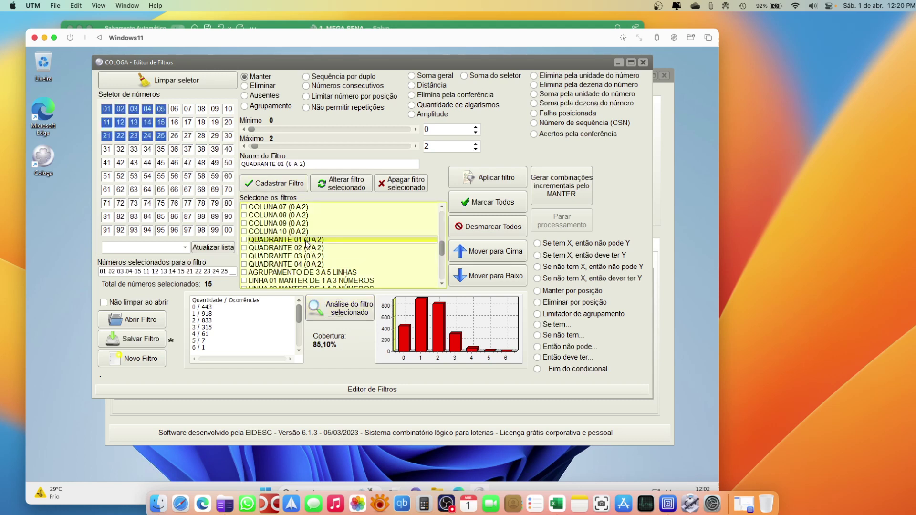
left_click(348, 309)
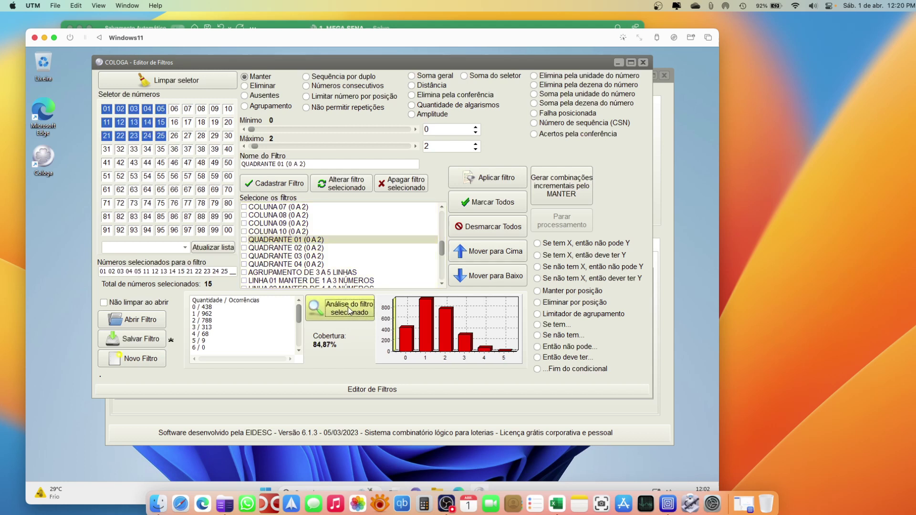
left_click(310, 248)
left_click(338, 306)
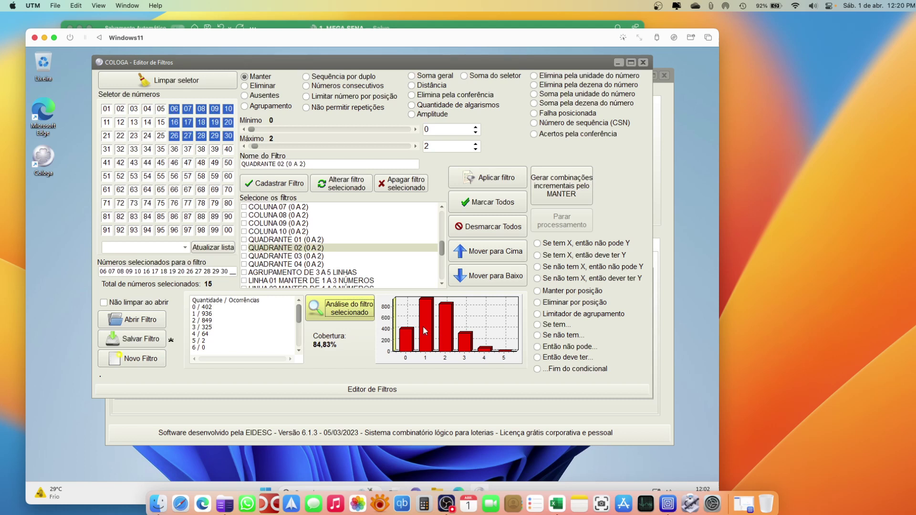
left_click(312, 257)
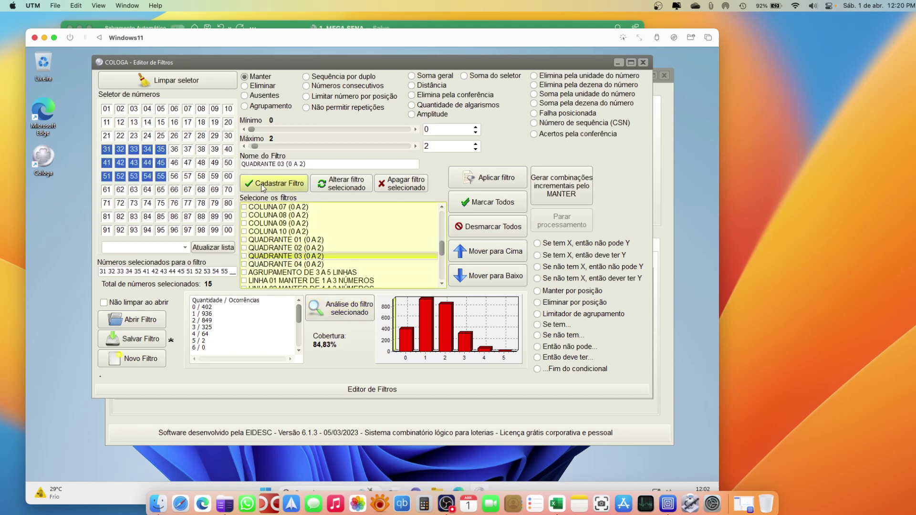
left_click(348, 310)
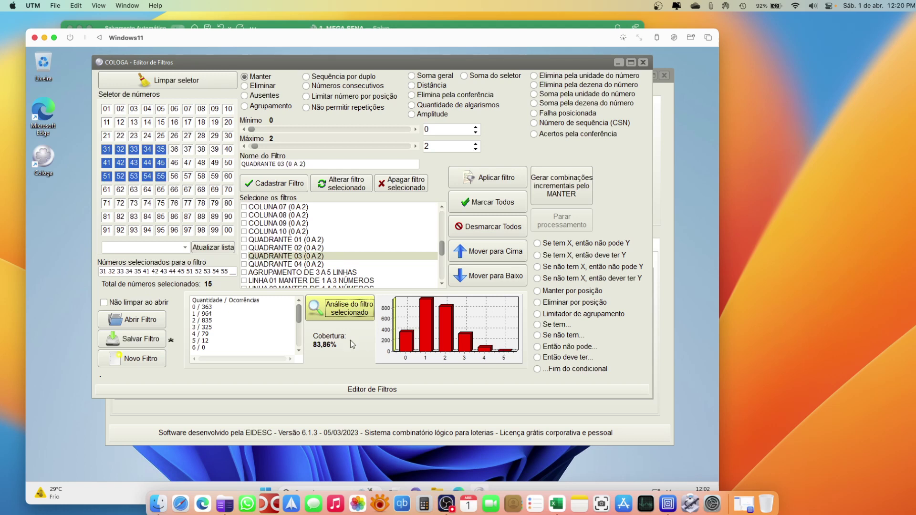
left_click(228, 335)
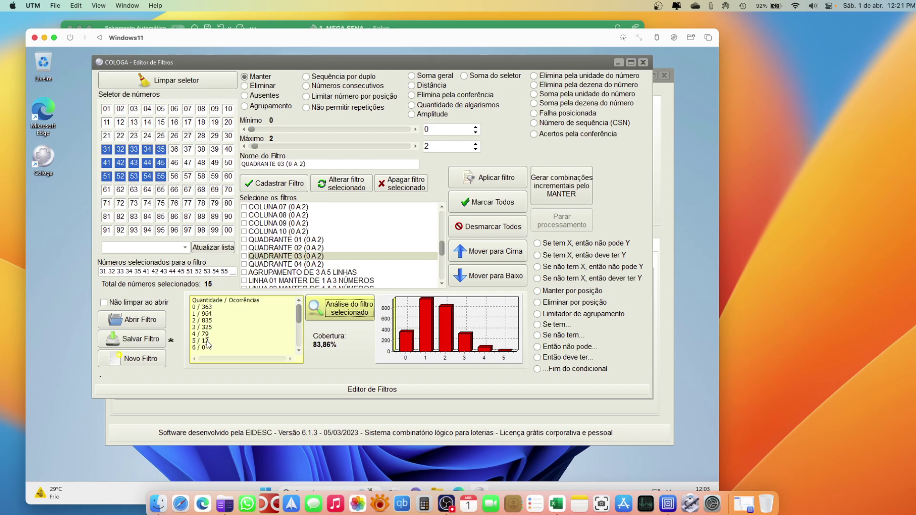
Rerun the coverage analysis for the QUADRANTE 02, QUADRANTE 01 and QUADRANTE 04 filters, and look through the rest of the filter list
left_click(296, 249)
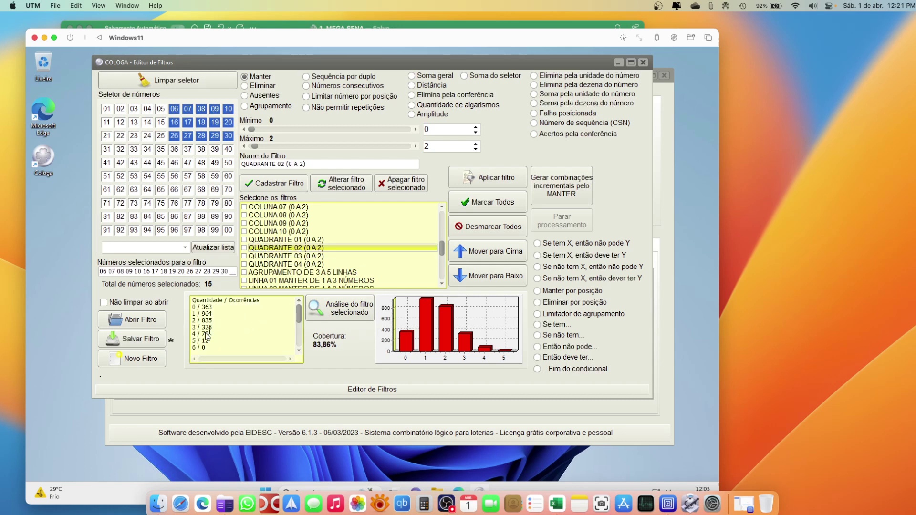
left_click(341, 313)
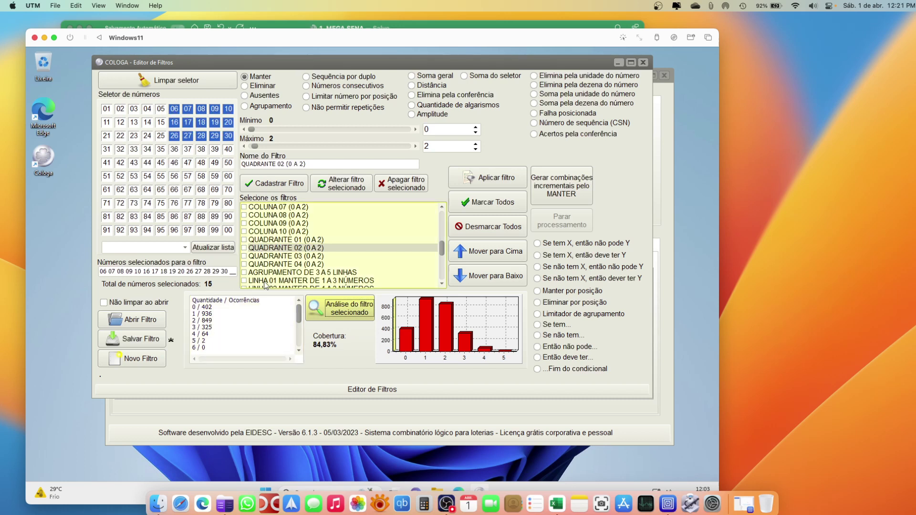
left_click(288, 240)
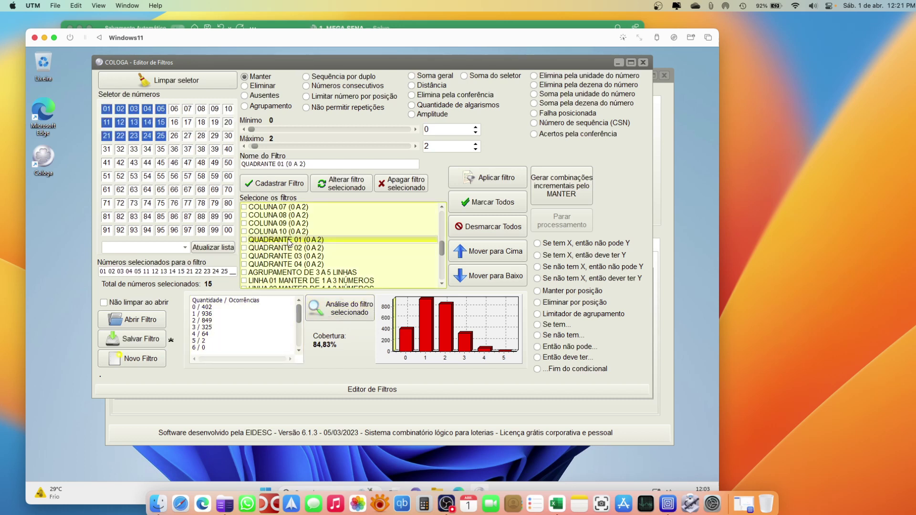
left_click(351, 315)
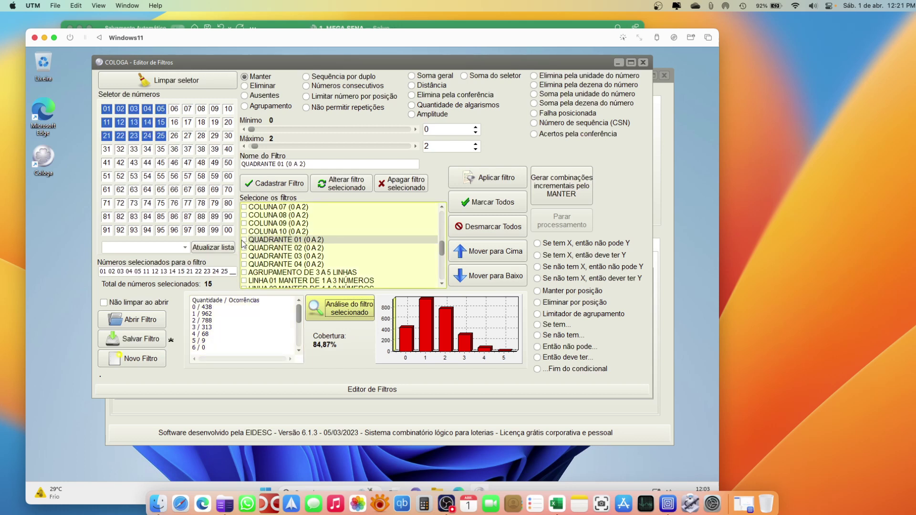
left_click(303, 265)
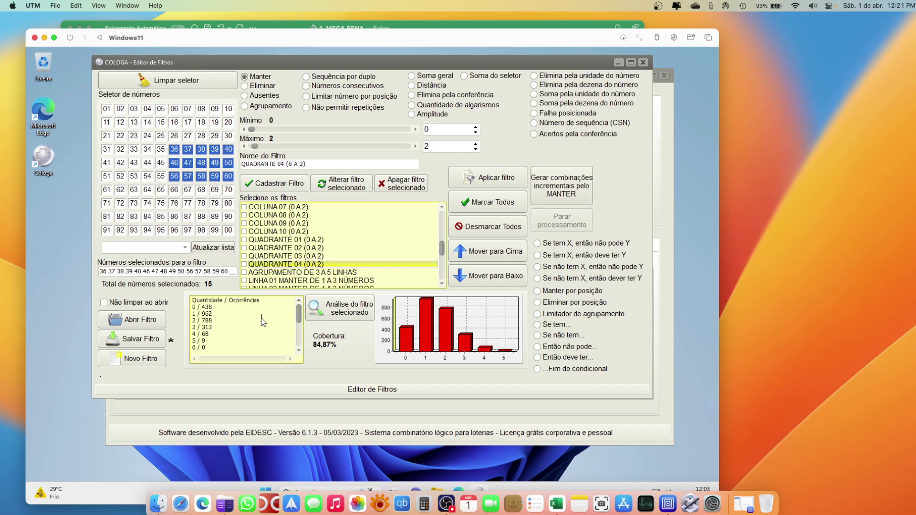
left_click(343, 314)
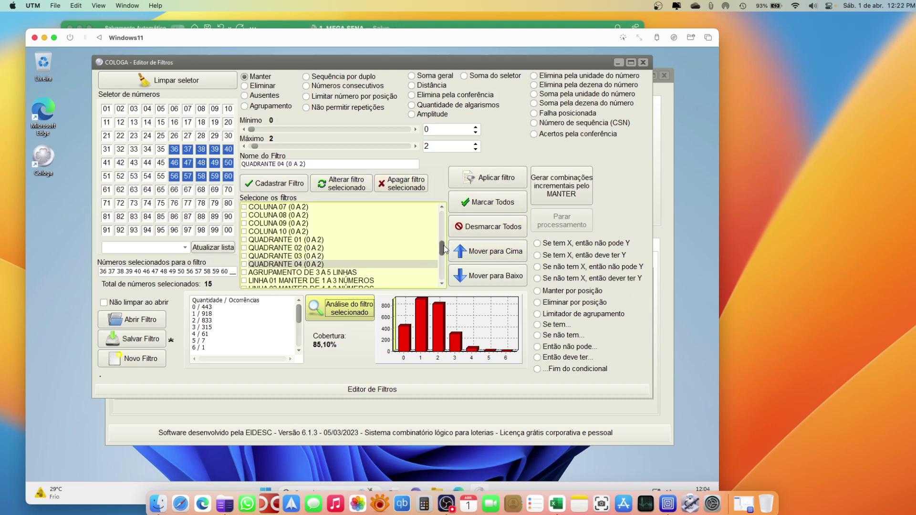
scroll(443, 248, "down", 2)
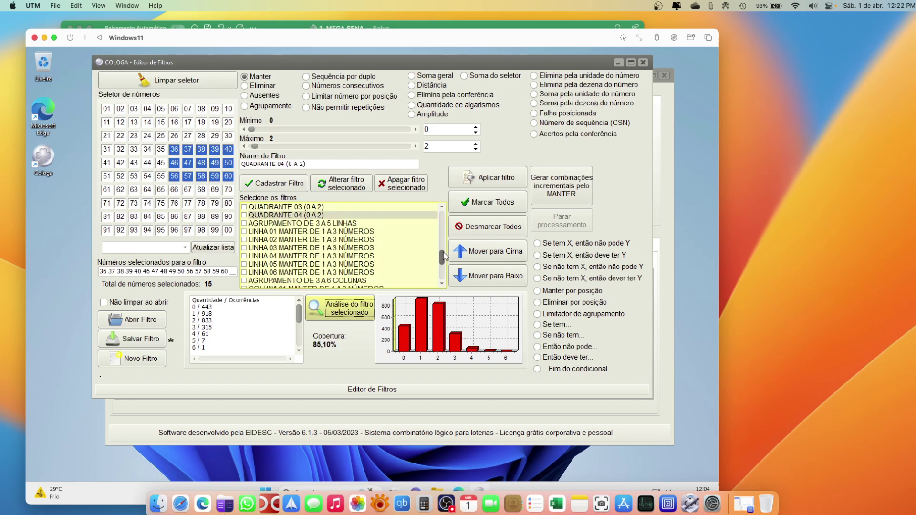
left_click_drag(444, 256, 441, 210)
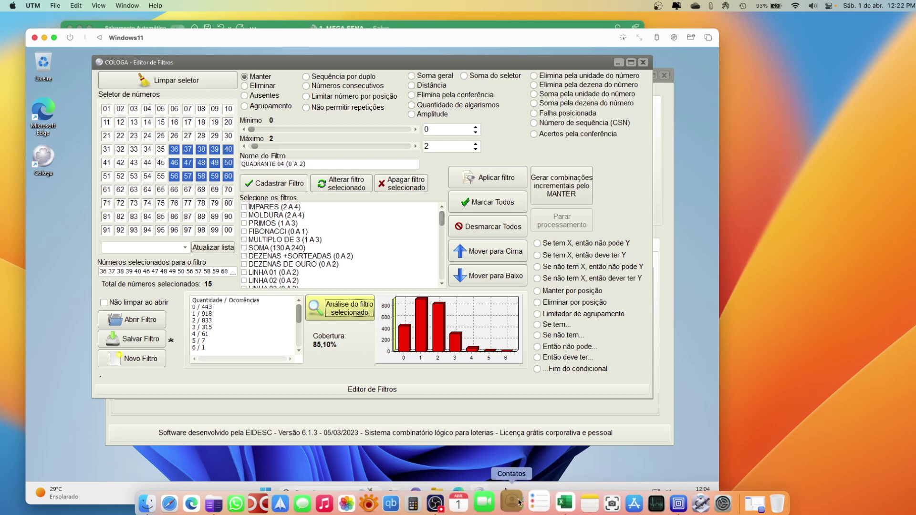
Switch to the 1_MEGA SENA workbook in Excel and examine the CONCURSO 2579 number groups and averages on the MEGASENA sheet
left_click(548, 499)
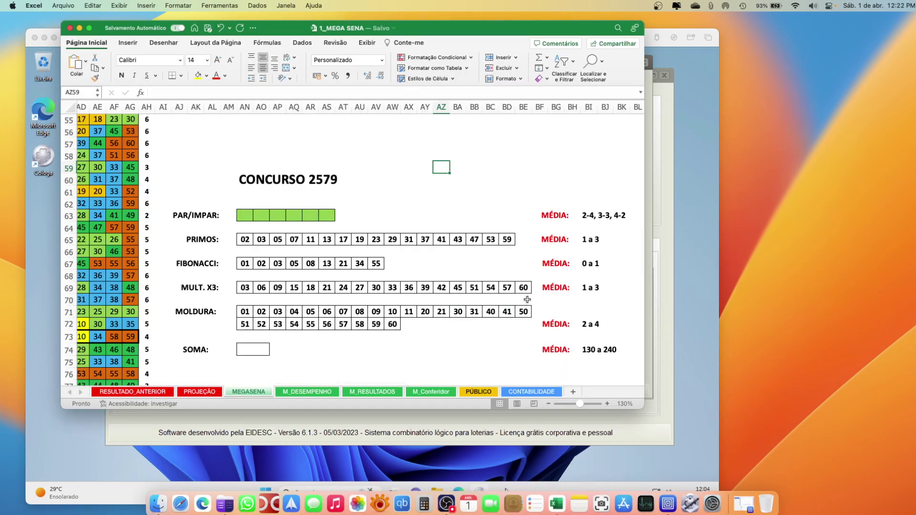
left_click_drag(525, 300, 505, 295)
left_click(494, 342)
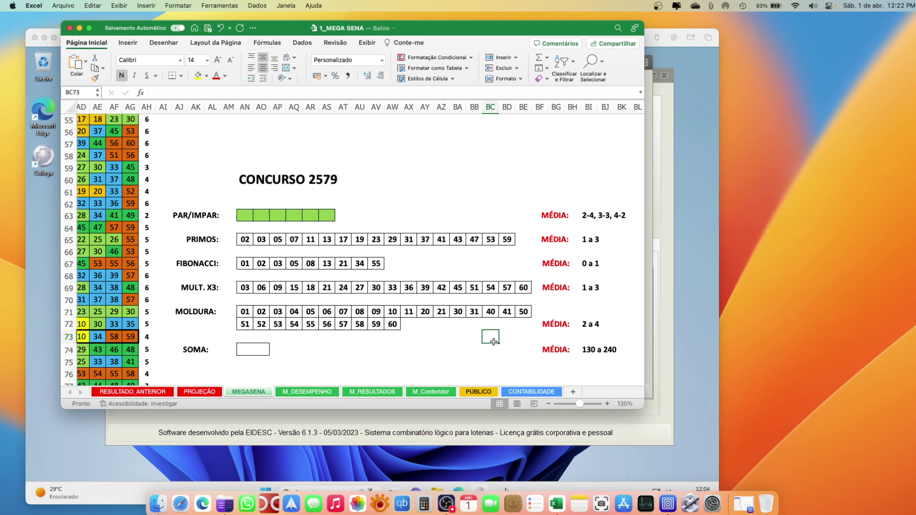
scroll(494, 342, "down", 3)
scroll(493, 342, "right", 2)
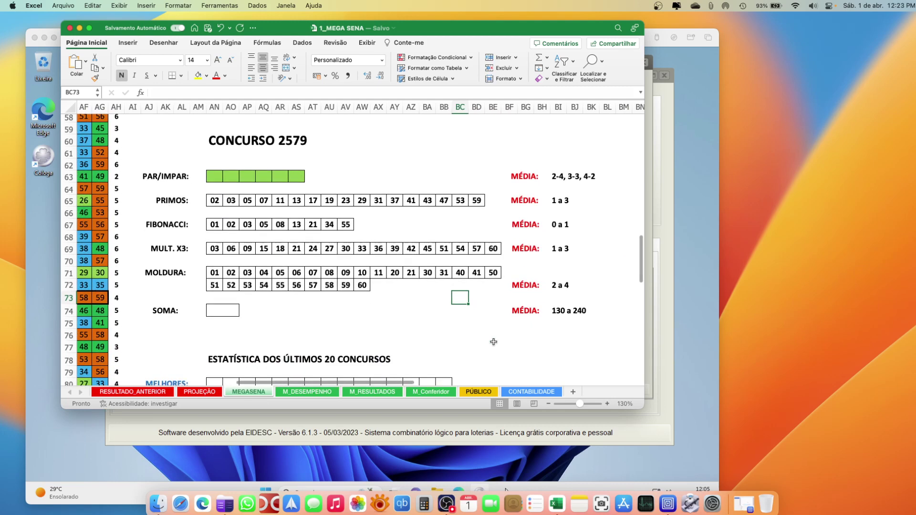